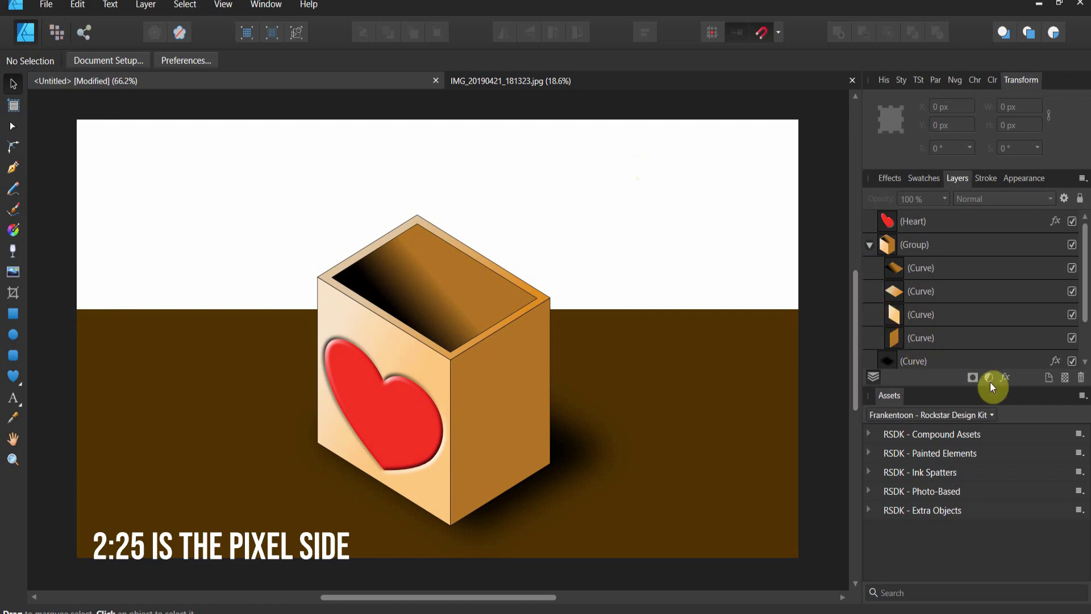
Step: Float the Layers panel, add an HSL adjustment layer, and test-drag its Hue Shift slider
left_click_drag(960, 178, 628, 141)
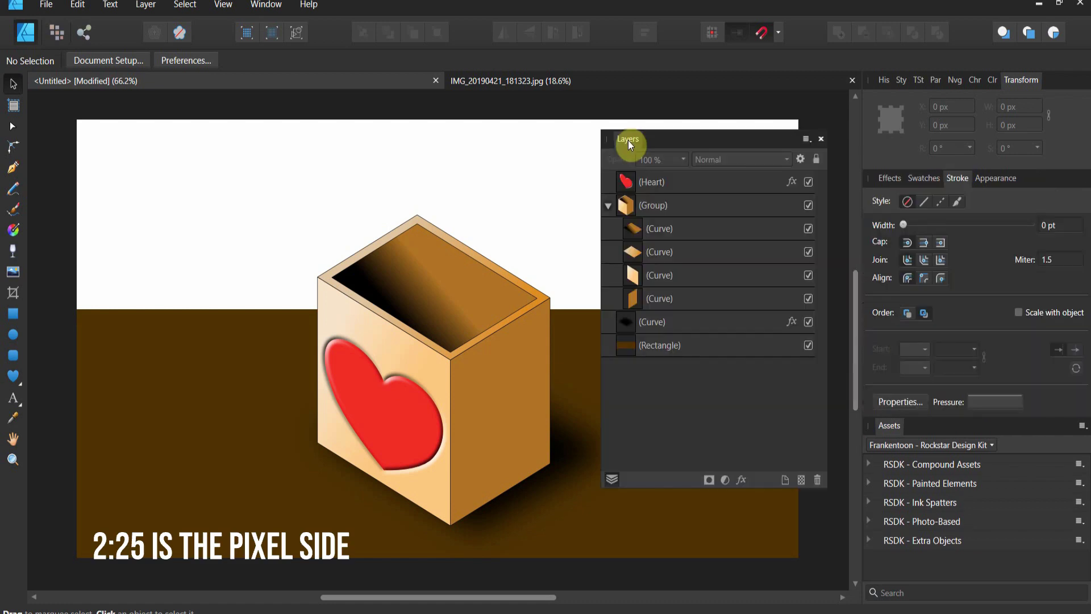
left_click(722, 479)
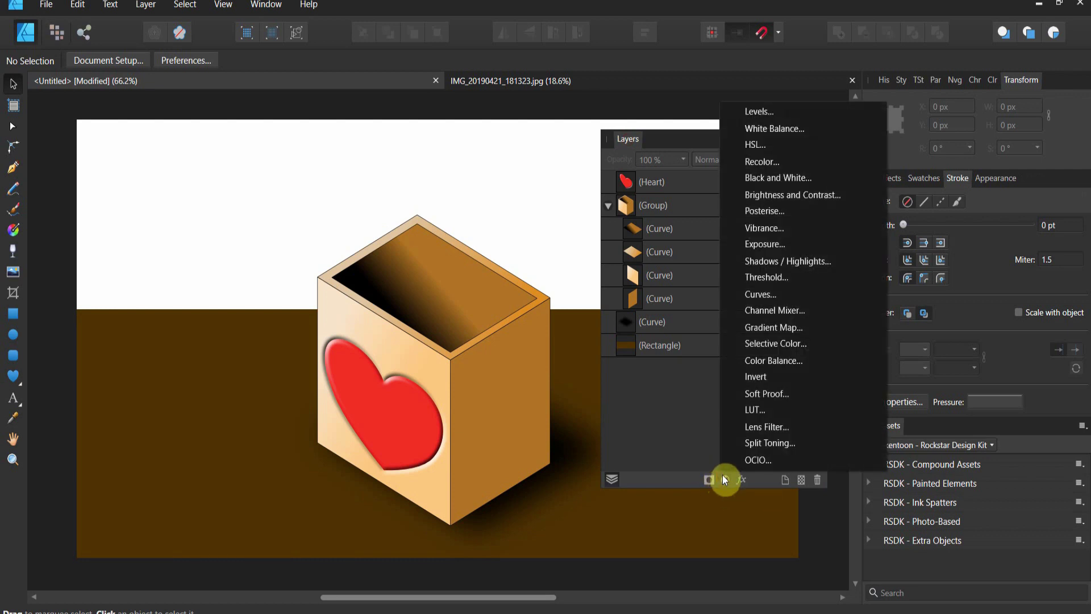
left_click(765, 145)
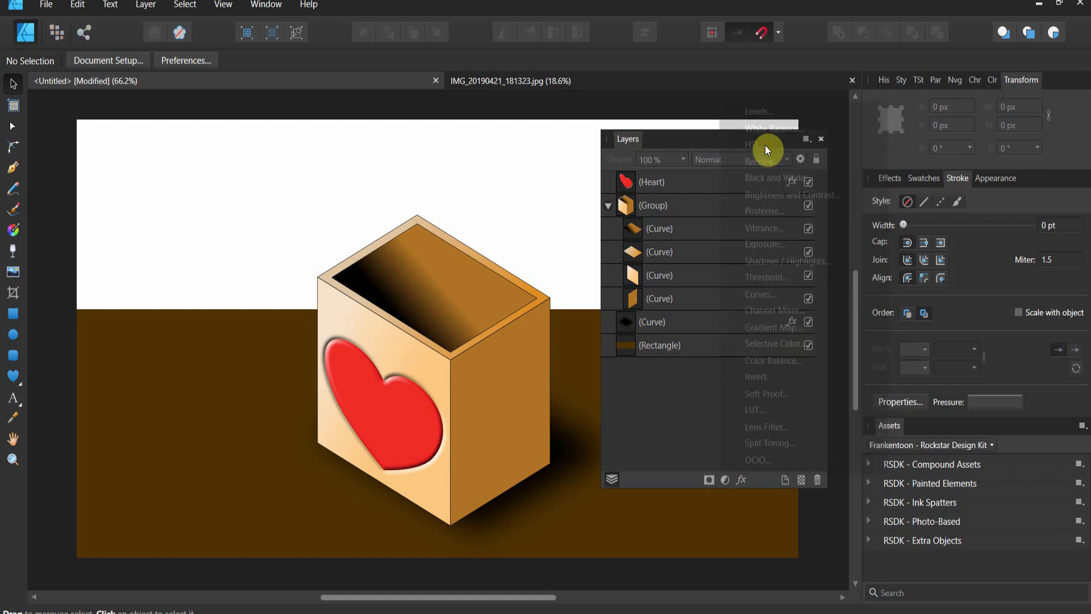
left_click_drag(755, 166, 848, 251)
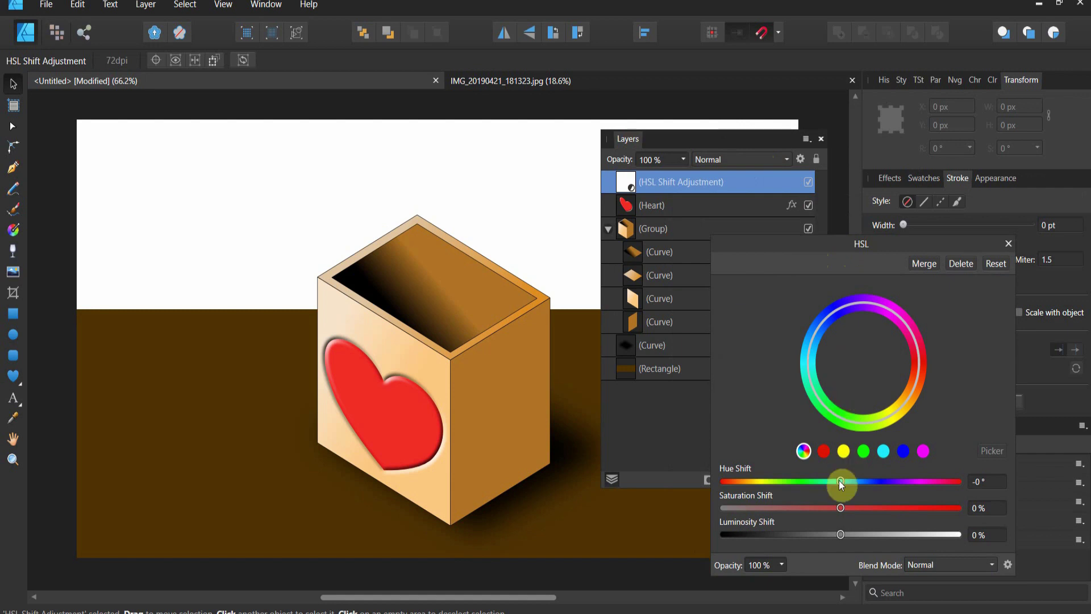
mouse_move(840, 481)
left_mouse_down()
mouse_move(938, 496)
mouse_move(842, 493)
left_mouse_up()
Step: Target reds, shift hue 67.7°, and narrow the red range so only the heart turns magenta
left_click(823, 451)
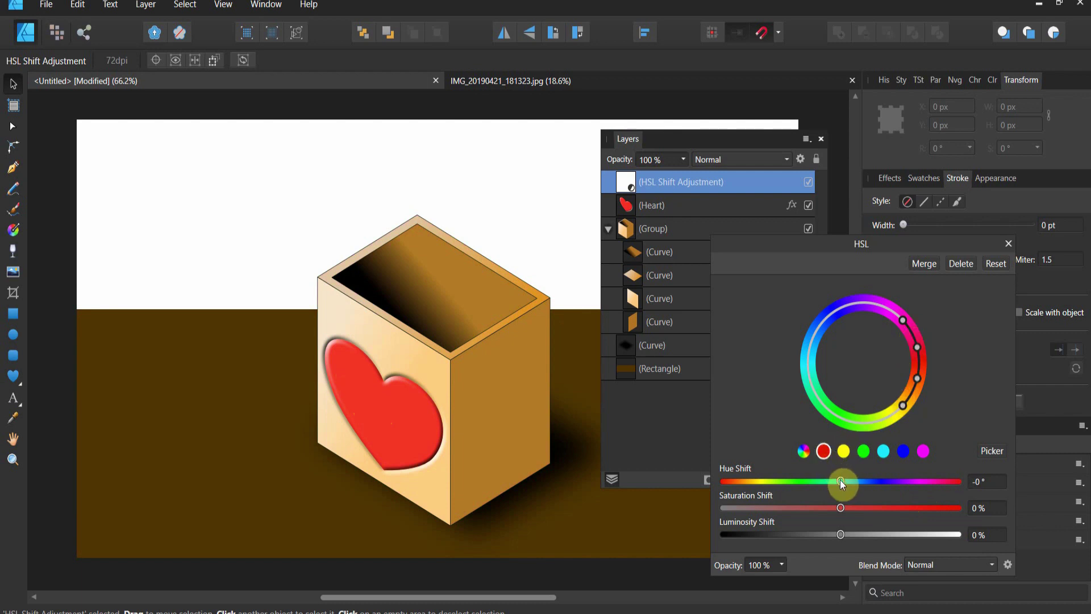
mouse_move(842, 482)
left_mouse_down()
mouse_move(909, 496)
mouse_move(839, 493)
left_mouse_up()
left_click_drag(918, 391, 922, 363)
left_click_drag(840, 481, 885, 490)
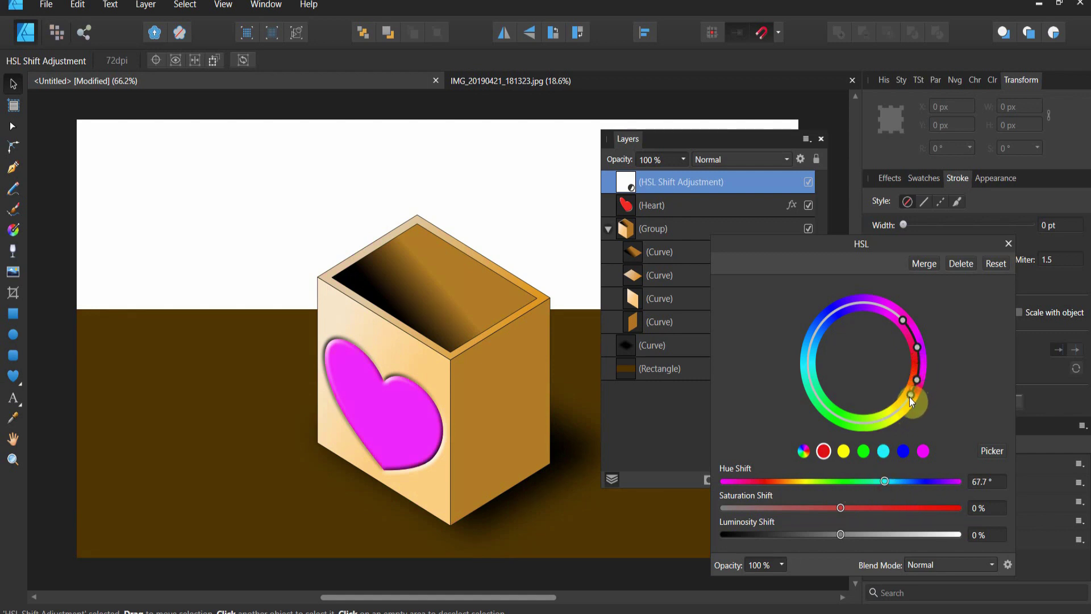
left_click_drag(909, 397, 913, 374)
left_click(781, 565)
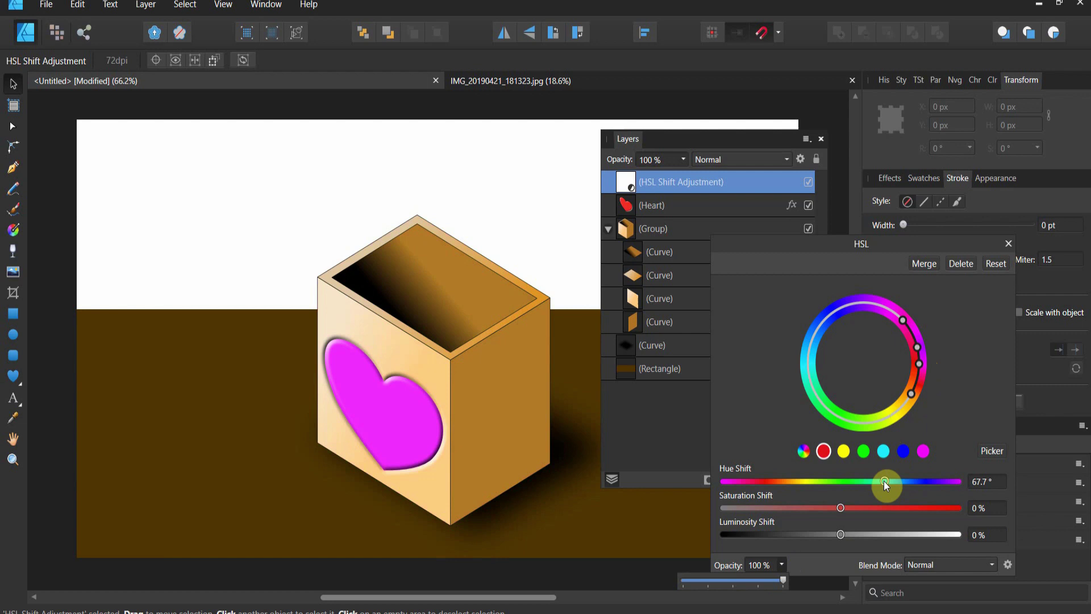
left_click_drag(783, 580, 810, 581)
left_click(657, 84)
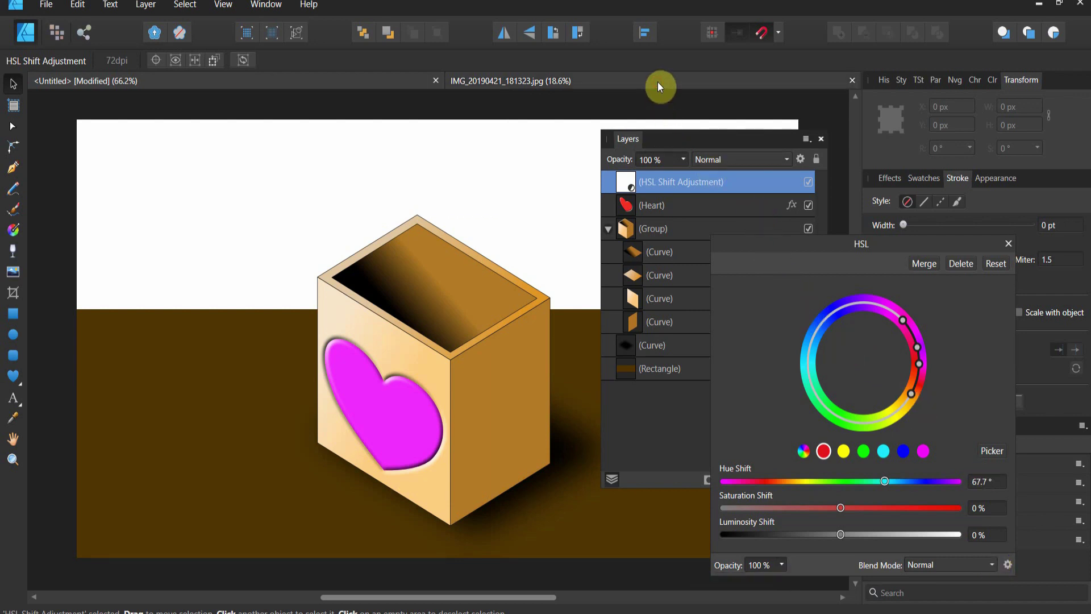
Step: Switch to the IMG_20190421_181323.jpg photo and add an HSL adjustment layer to it
left_click(494, 80)
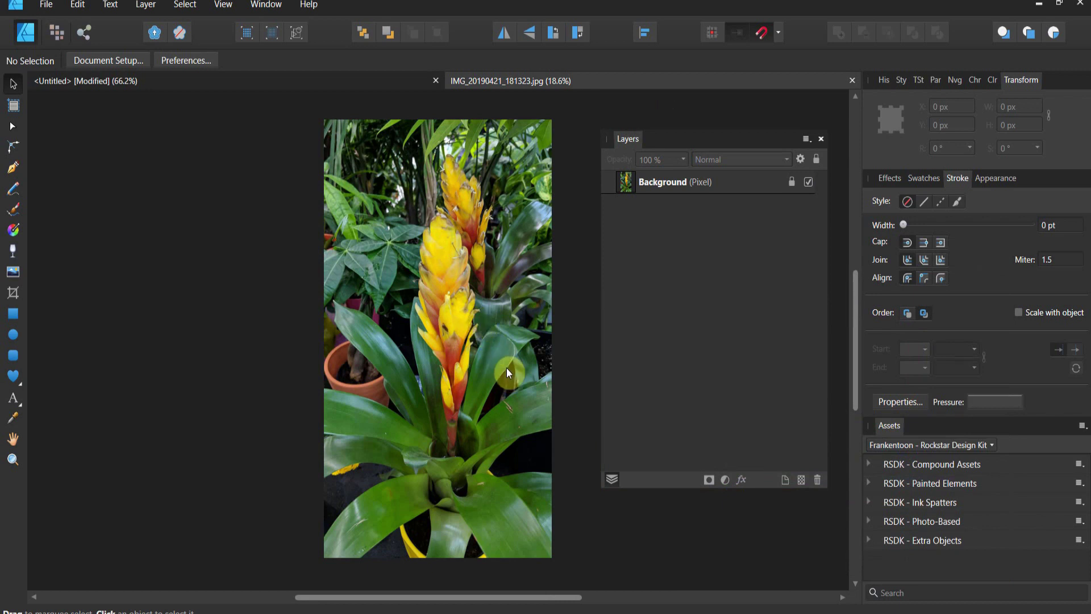
left_click(724, 482)
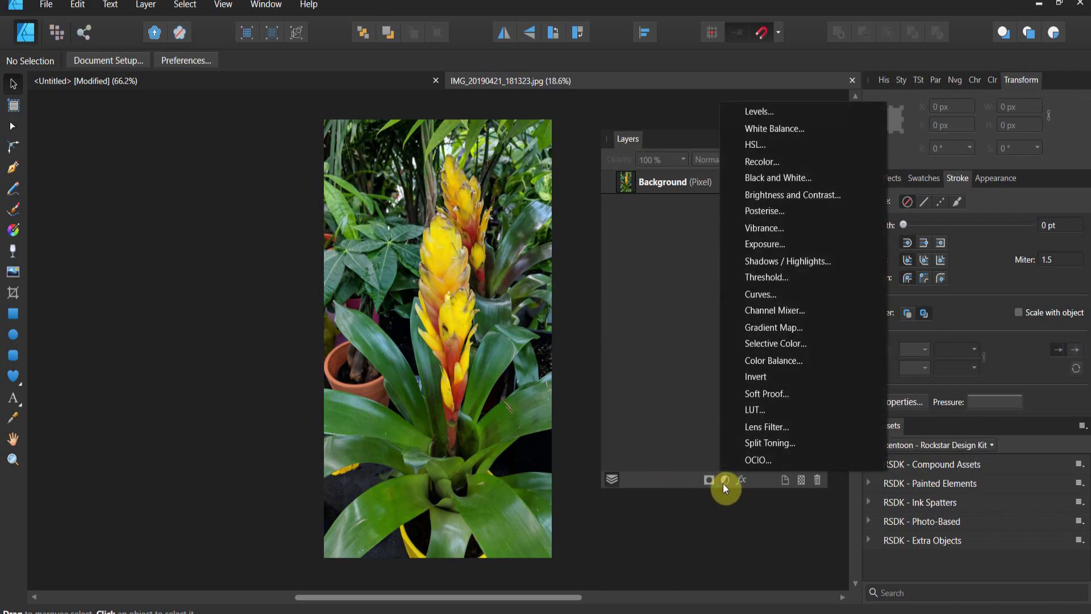
left_click(768, 144)
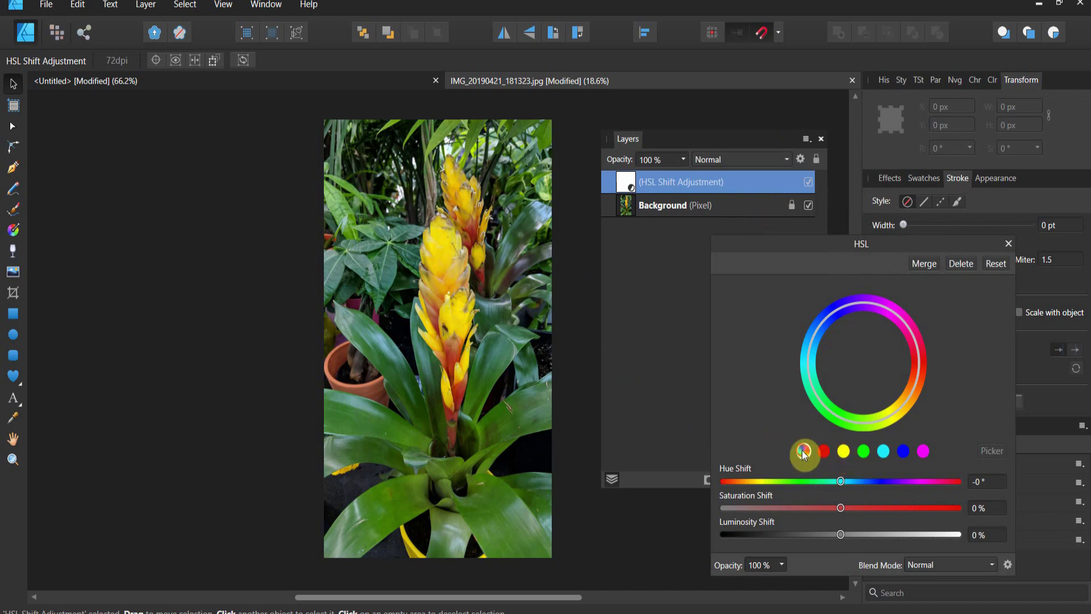
Step: Target yellow tones, shift them 118.4°, and refine the yellow range handles on the wheel
left_click(842, 451)
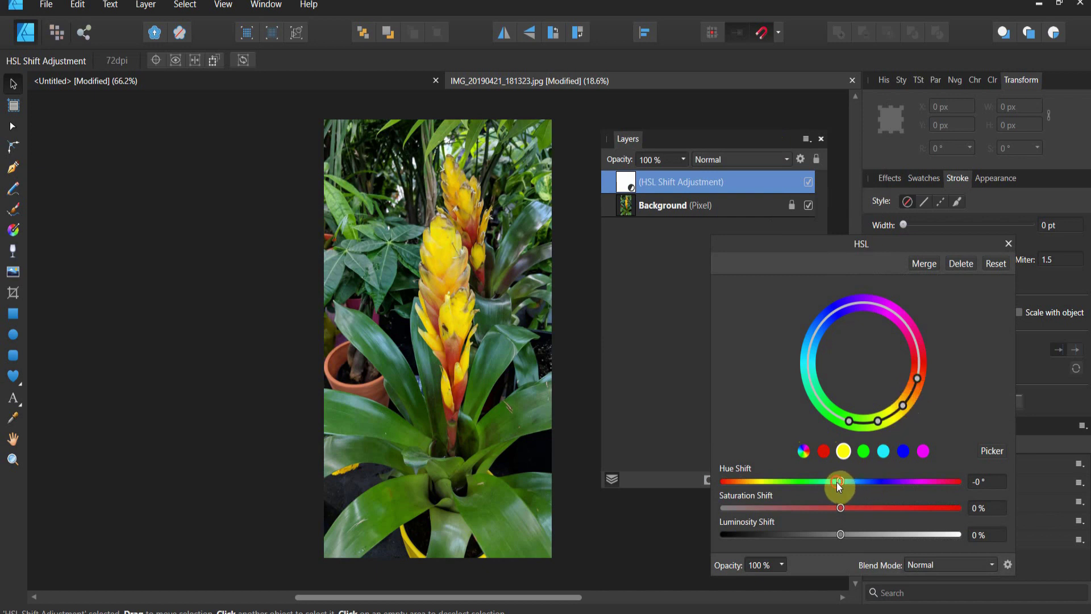
left_click_drag(840, 481, 917, 488)
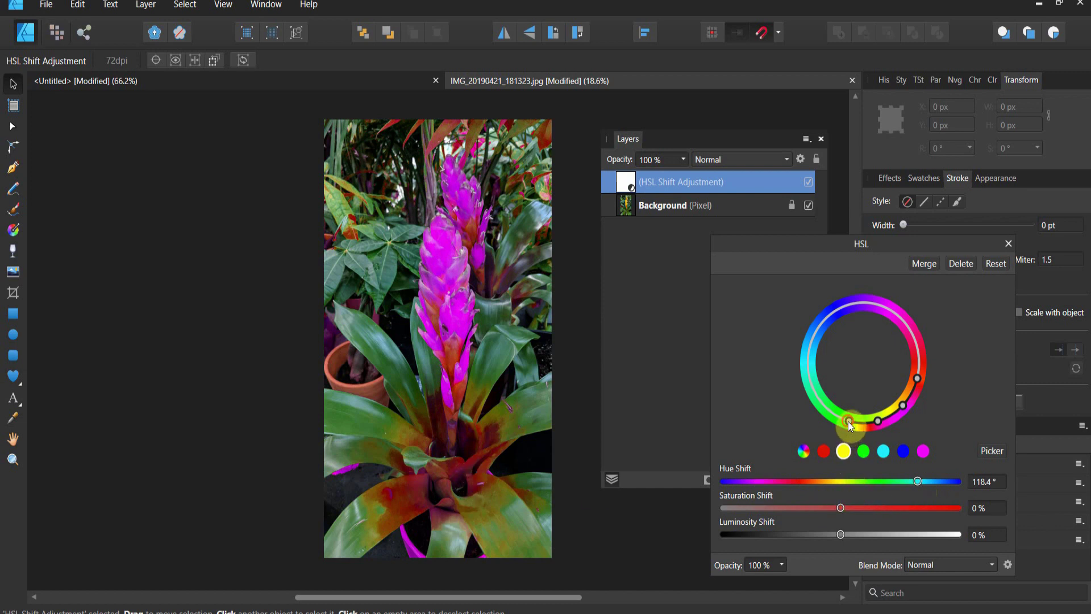
left_click_drag(849, 422, 886, 441)
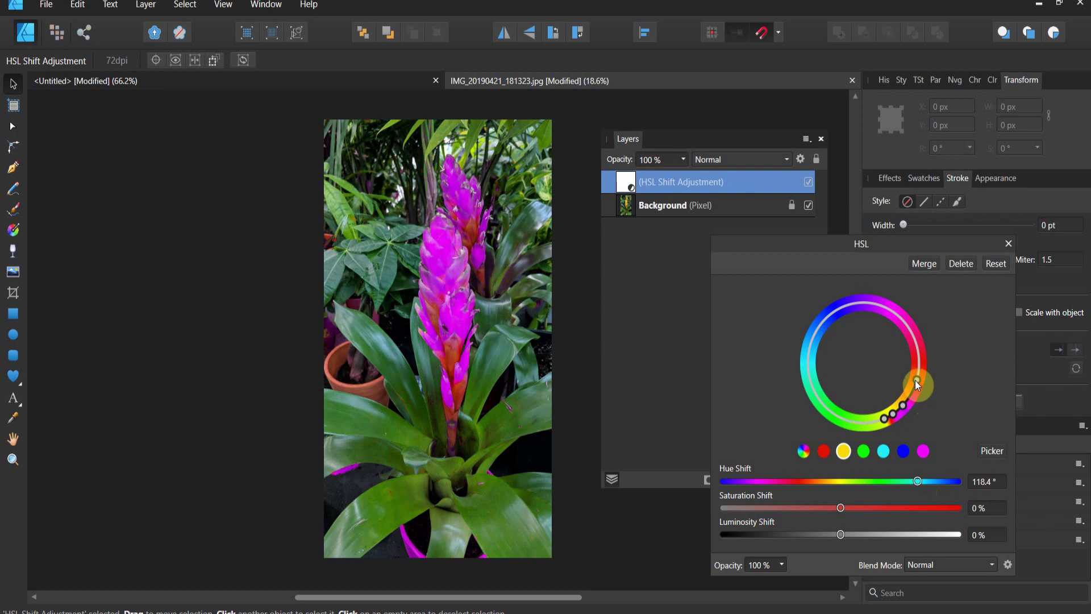
left_click_drag(915, 382, 908, 397)
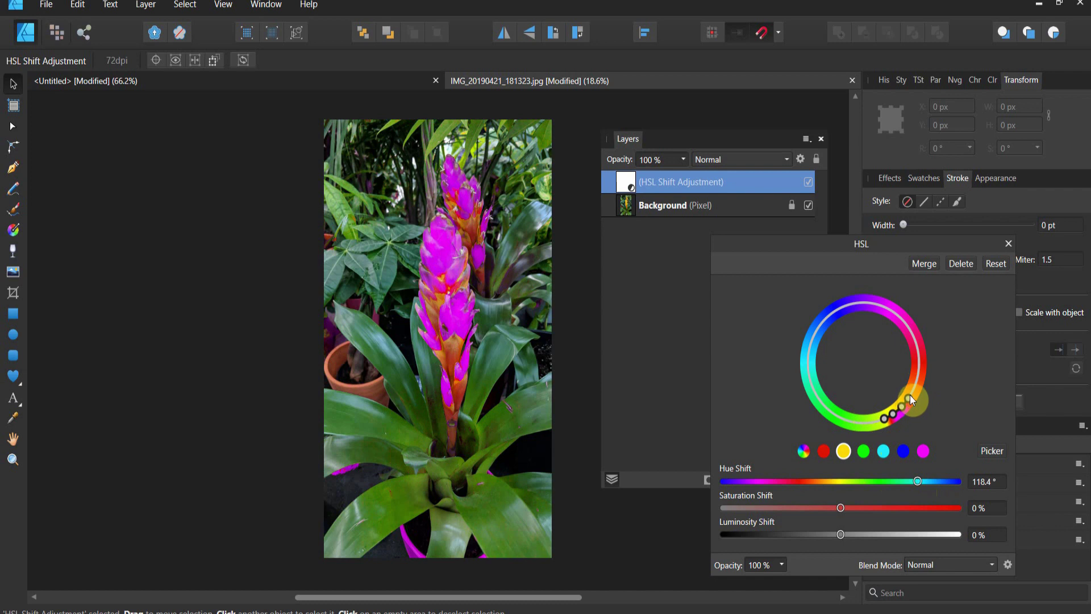
left_click_drag(911, 398, 919, 389)
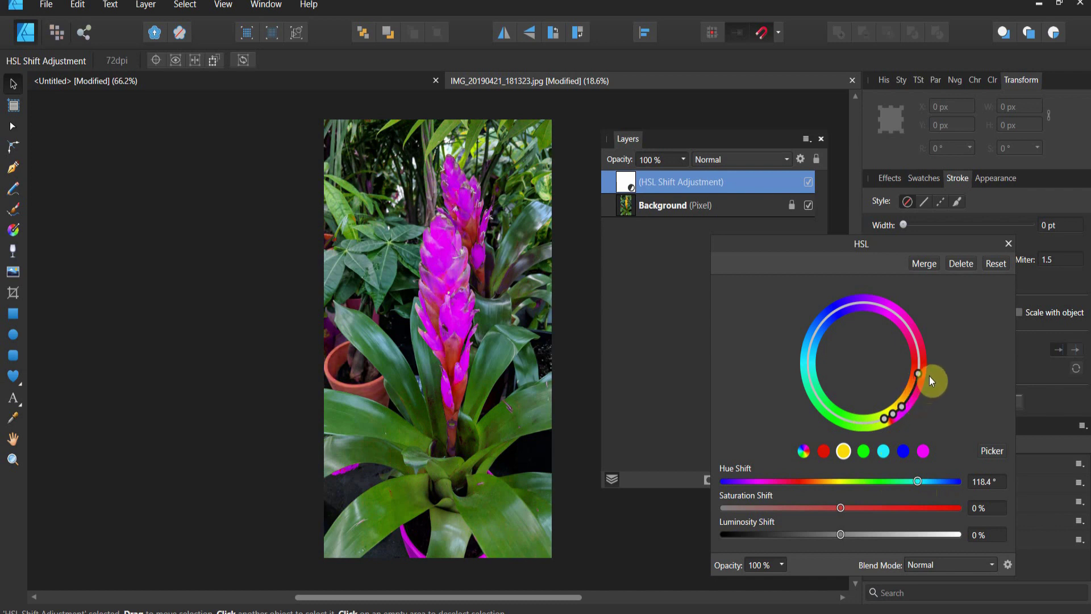
left_click_drag(930, 376, 933, 367)
Step: Delete the HSL adjustment and add a fresh one to the photo's Background layer
left_click(960, 264)
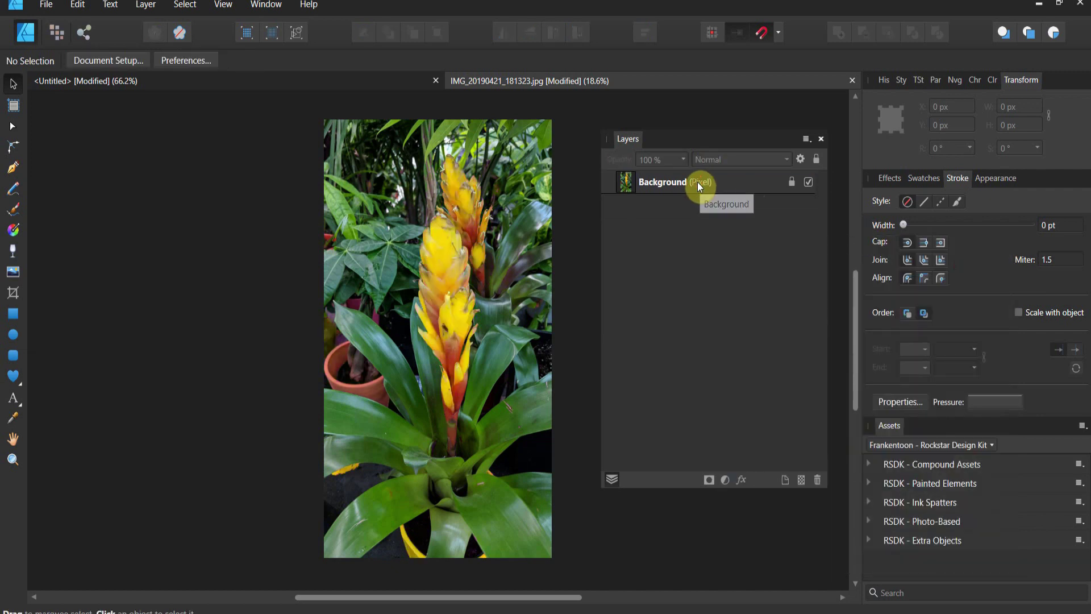
left_click(665, 181)
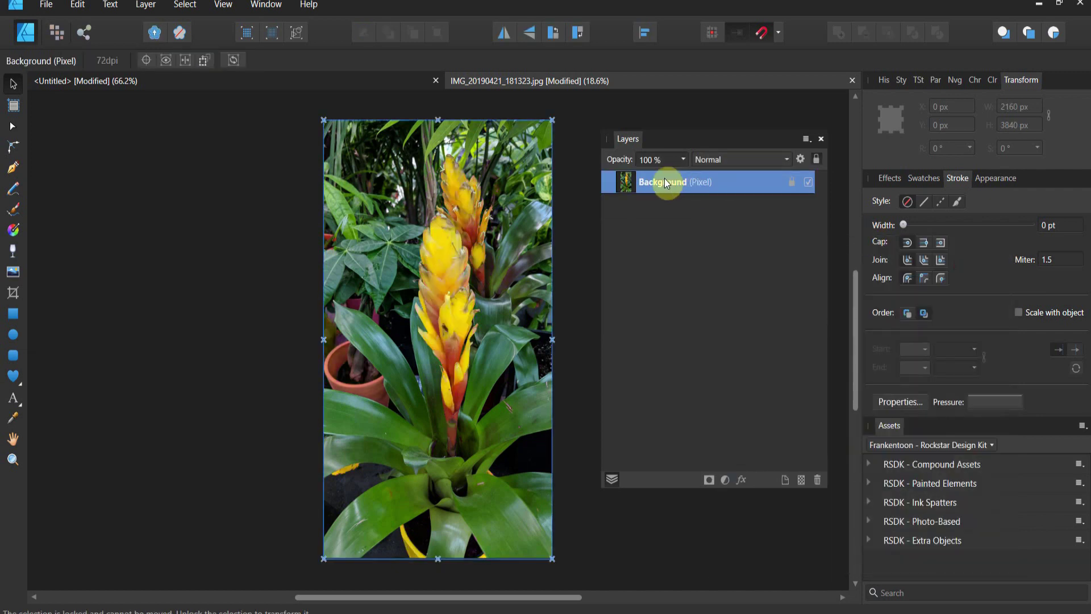
left_click(724, 480)
left_click(771, 146)
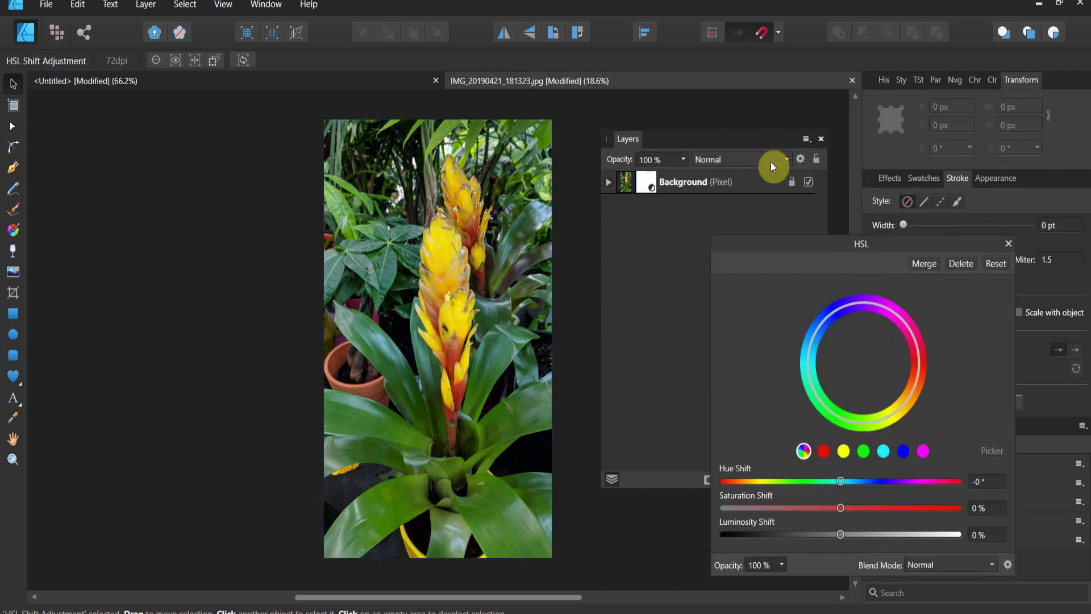
Step: Target yellows, sample the flower's hue, shift it 72.9°, and slightly widen the range
left_click(838, 454)
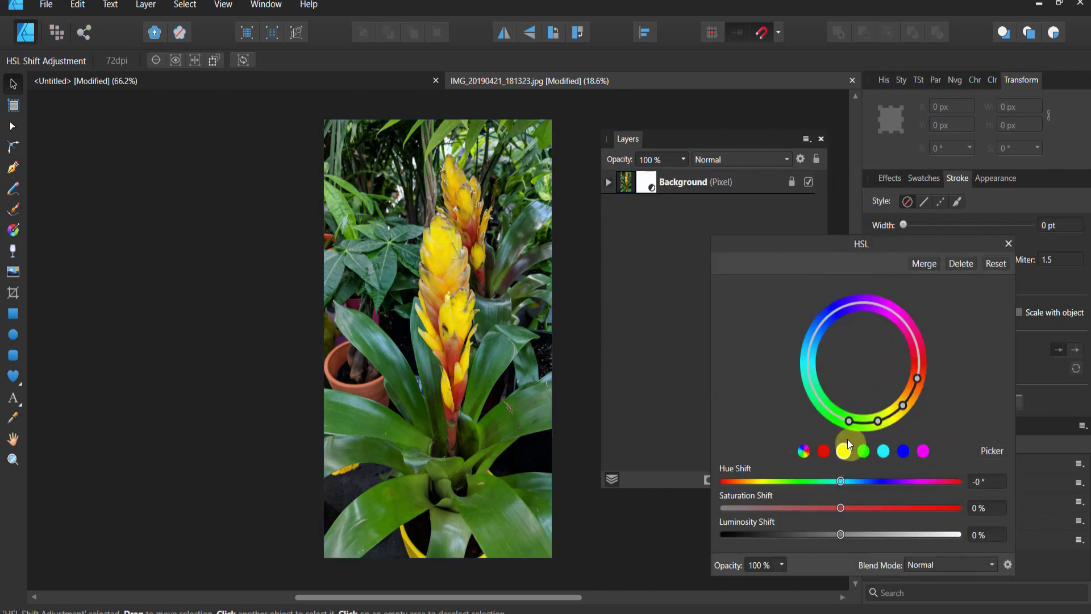
left_click(996, 449)
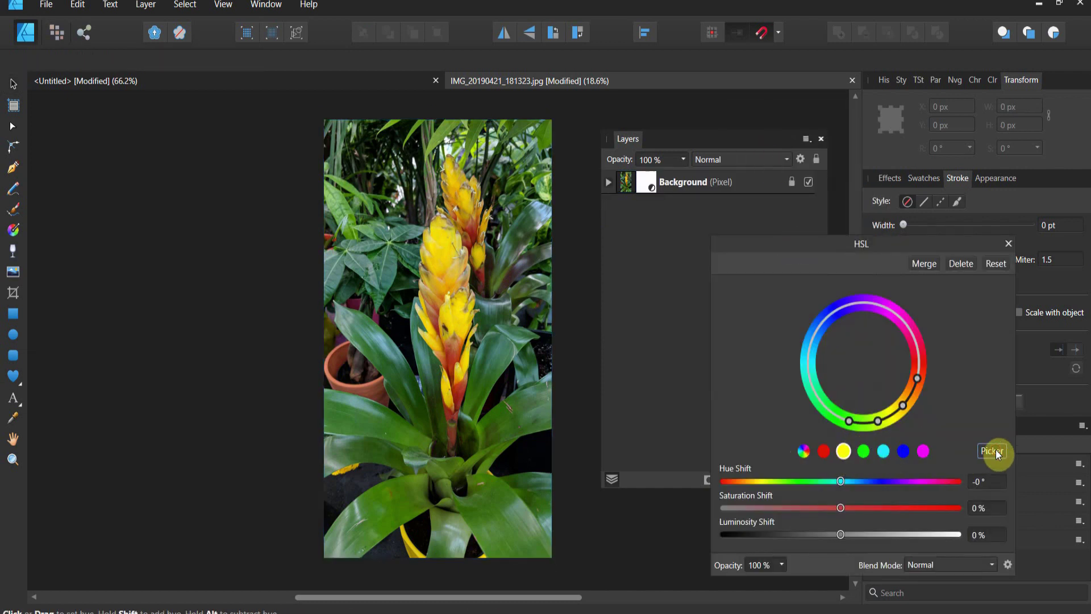
left_click(453, 322)
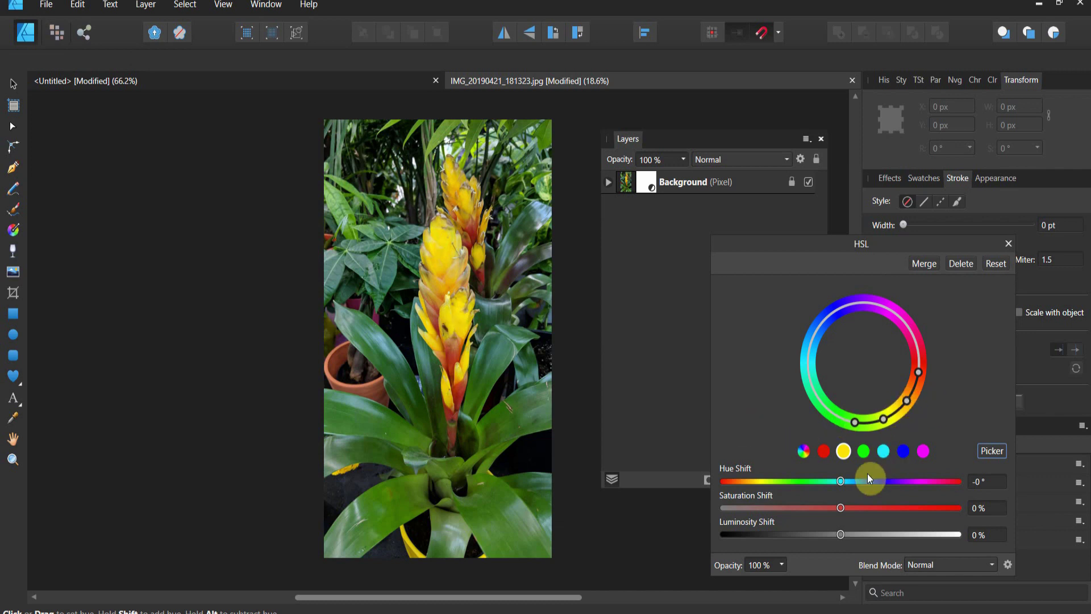
left_click_drag(843, 486, 888, 485)
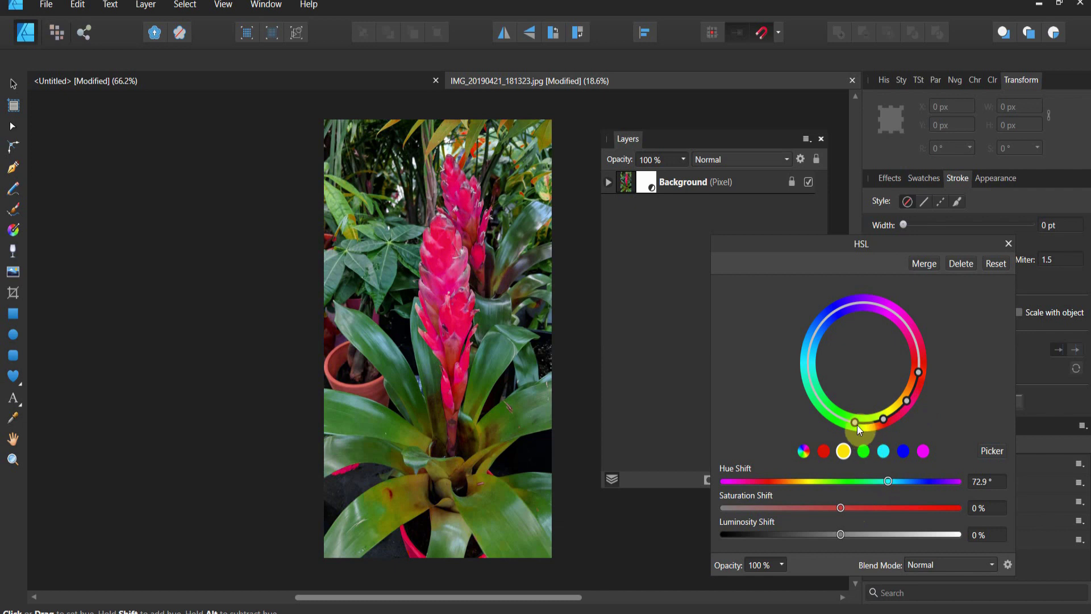
left_click_drag(858, 423, 866, 422)
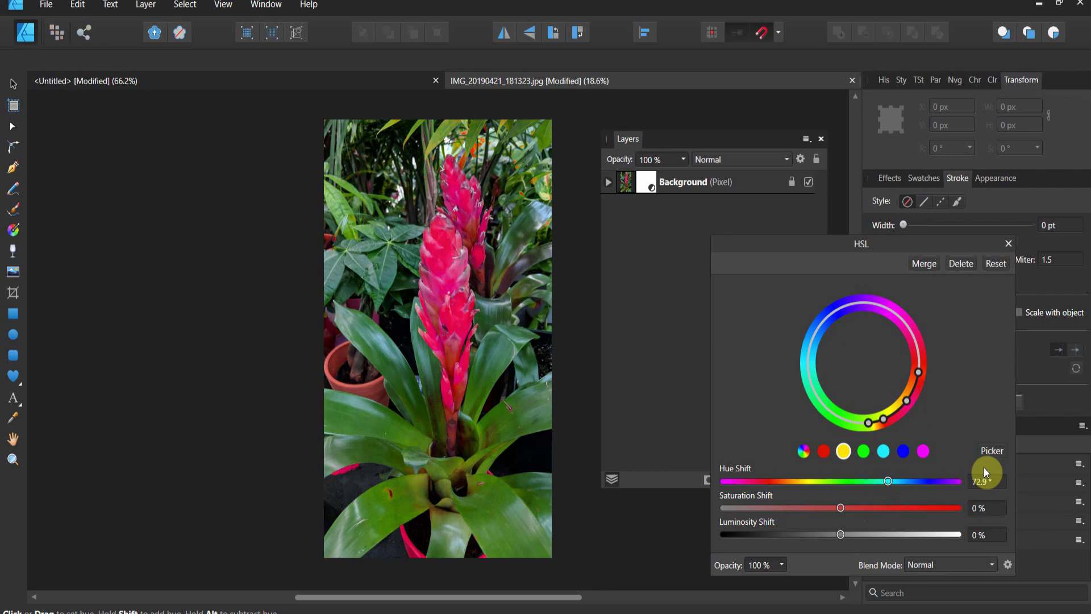
left_click(305, 82)
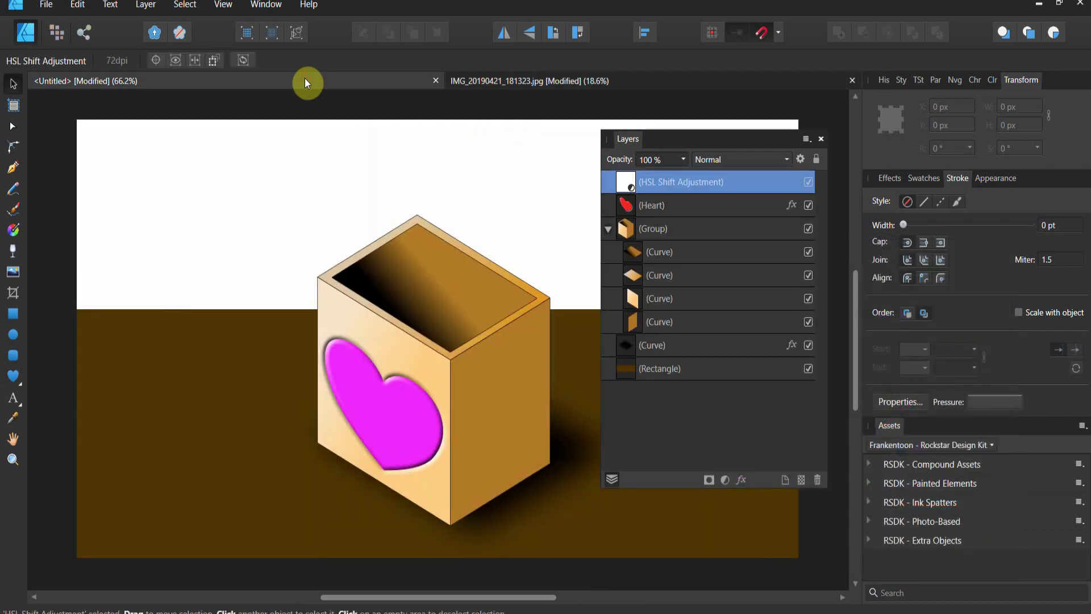